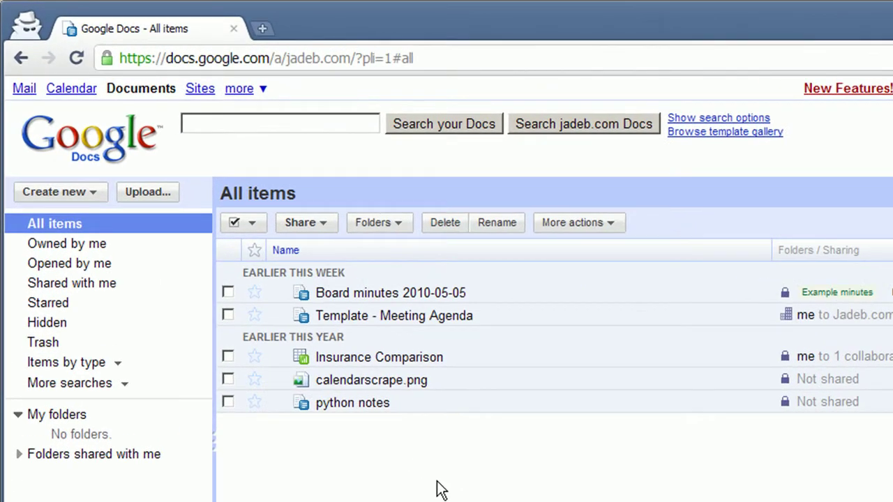
- Create a new document from the Template - Meeting Agenda template in the template gallery
left_click(79, 196)
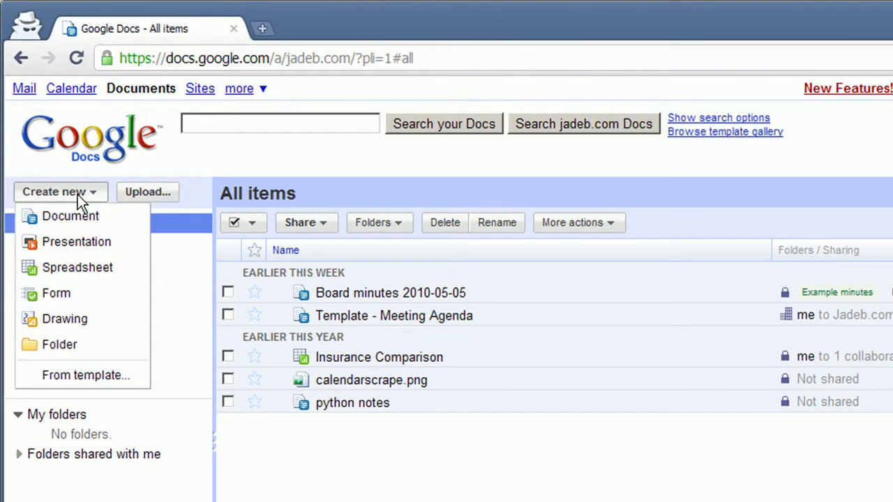
left_click(82, 377)
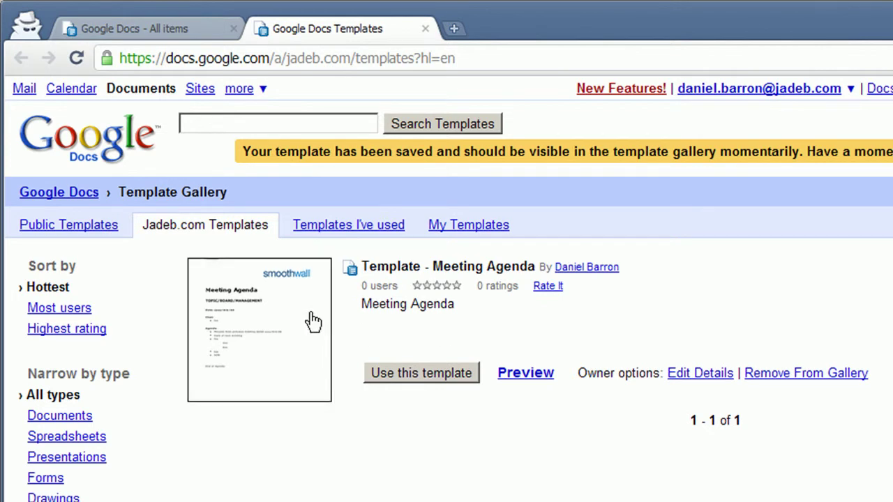
left_click(402, 374)
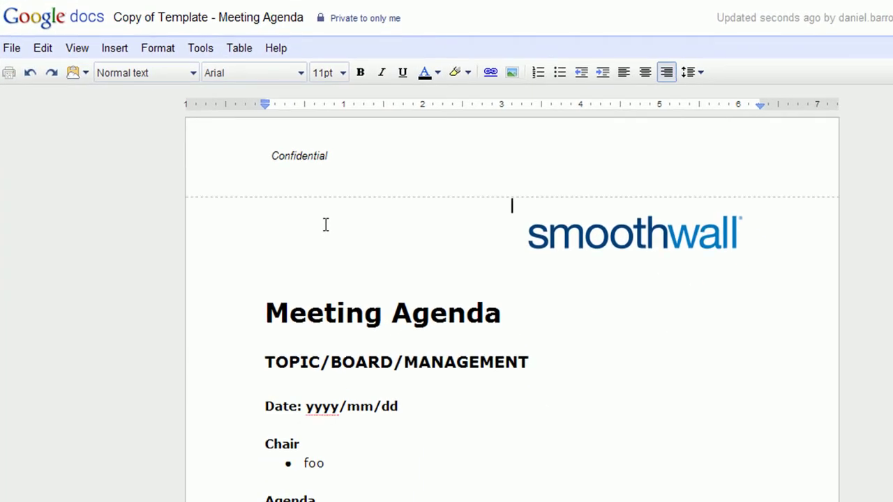
- Delete the Meeting Agenda title and agenda block so the copy starts with Minutes
scroll(325, 223, "down", 5)
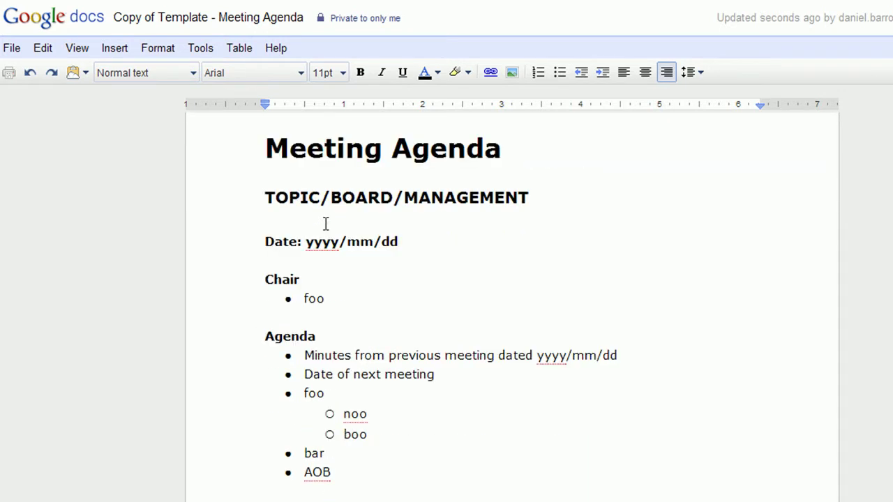
scroll(325, 223, "up", 3)
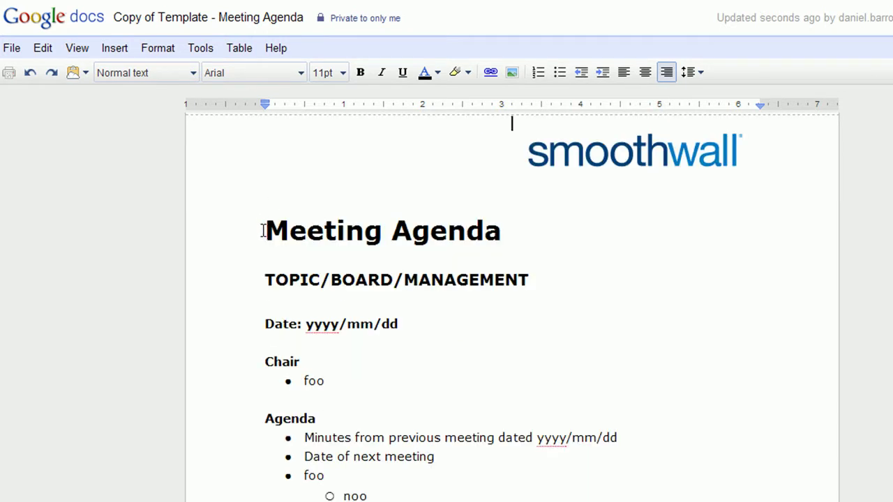
left_click_drag(263, 231, 811, 262)
key("Delete")
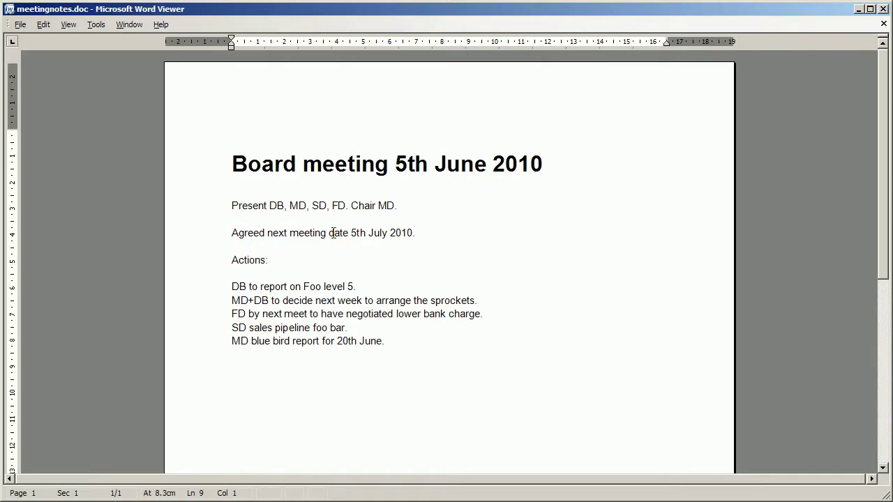
- Copy all the Board meeting 5th June 2010 notes from meetingnotes.doc, then return to the browser
left_click(507, 445)
left_click_drag(238, 170, 438, 379)
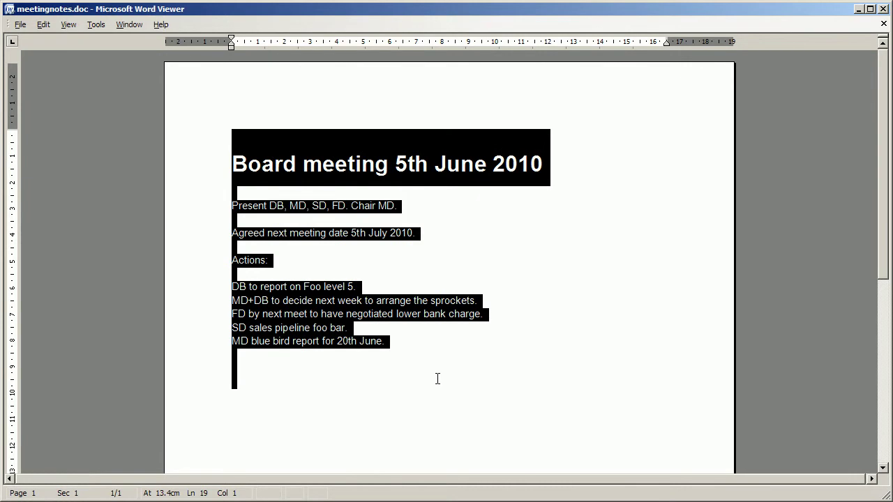
left_click(40, 23)
left_click(53, 42)
key("alt+Tab")
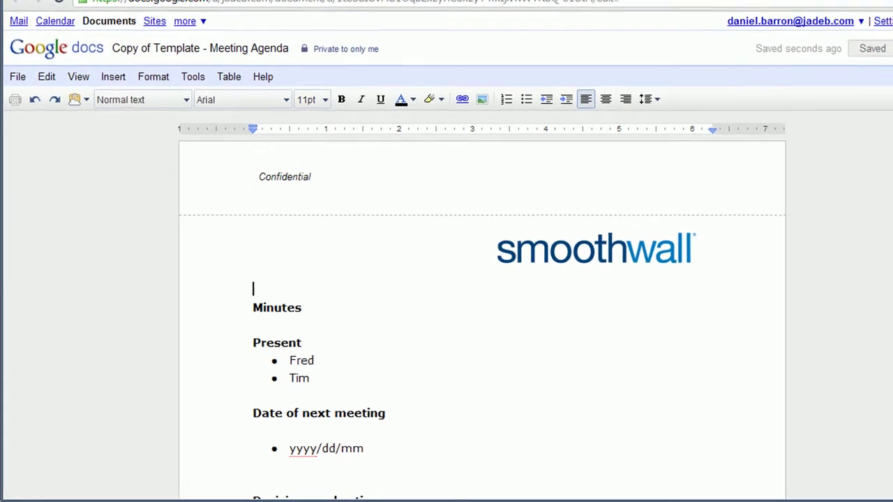
- Paste the meeting notes and rename the document 'Board meeting 5th June 2010'
key("ctrl+v")
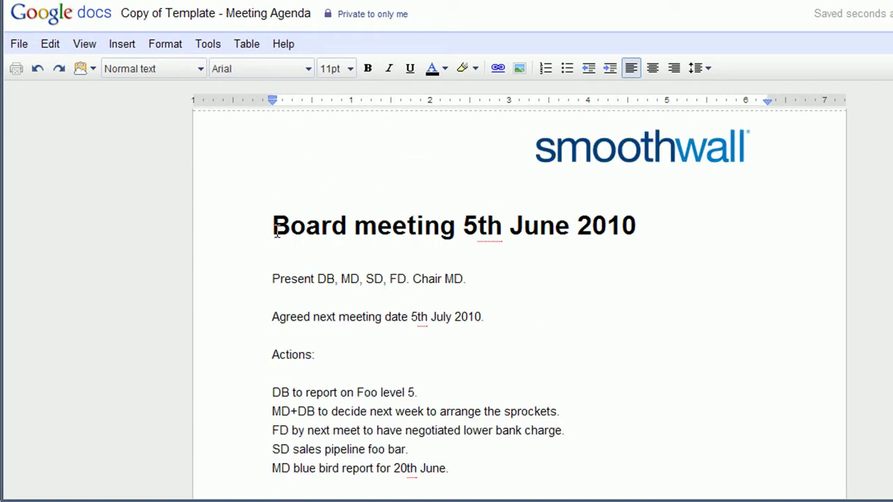
left_click_drag(275, 224, 724, 224)
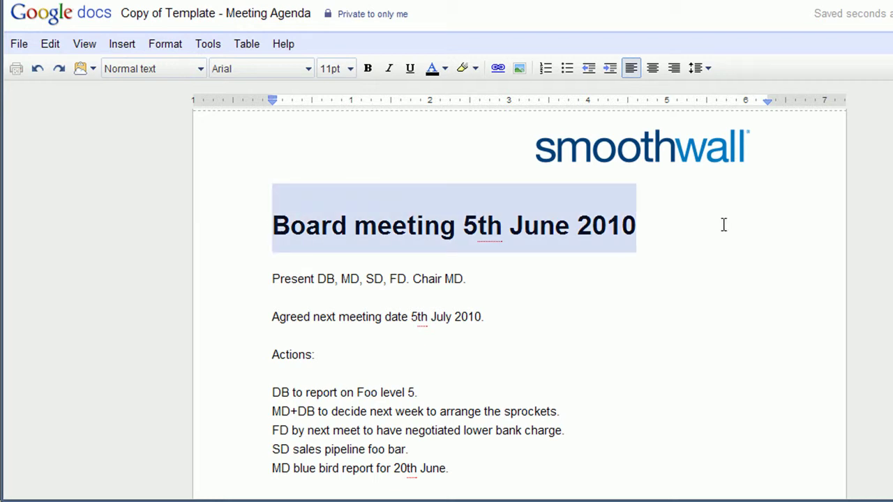
left_click(283, 16)
key("ctrl+v")
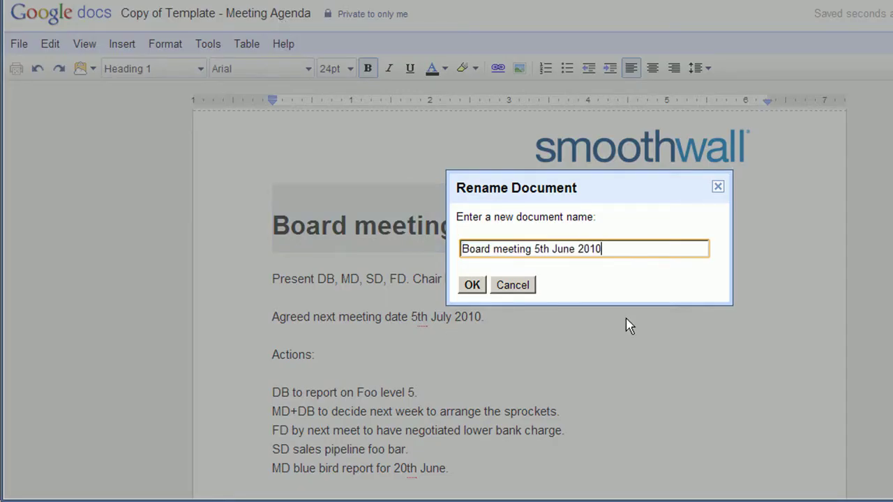
left_click(470, 286)
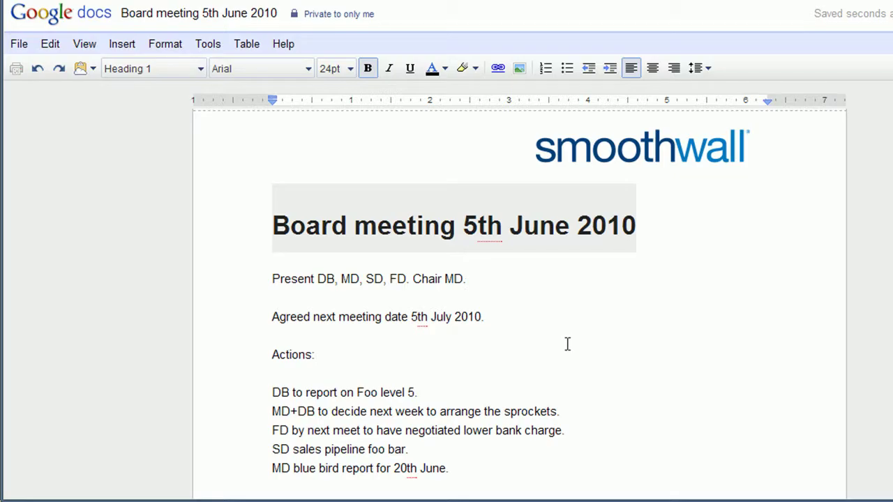
- Replace Fred and Tim with DB and MD, and add SD and FD bullets under Present
scroll(558, 328, "down", 3)
scroll(559, 328, "down", 3)
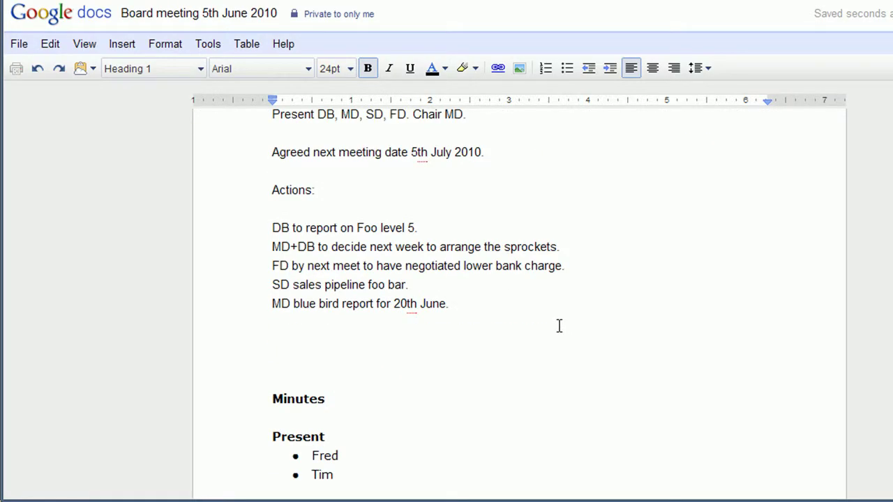
scroll(559, 327, "down", 3)
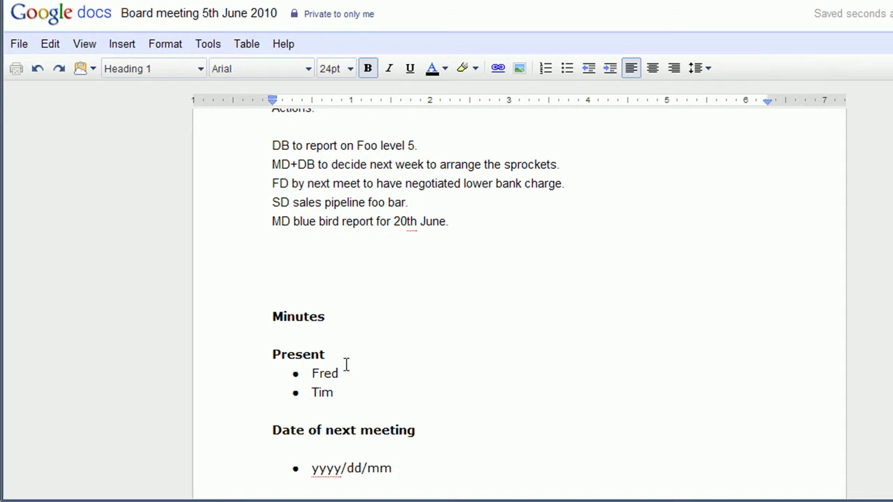
scroll(346, 365, "up", 3)
left_click_drag(313, 457, 371, 457)
type("DB")
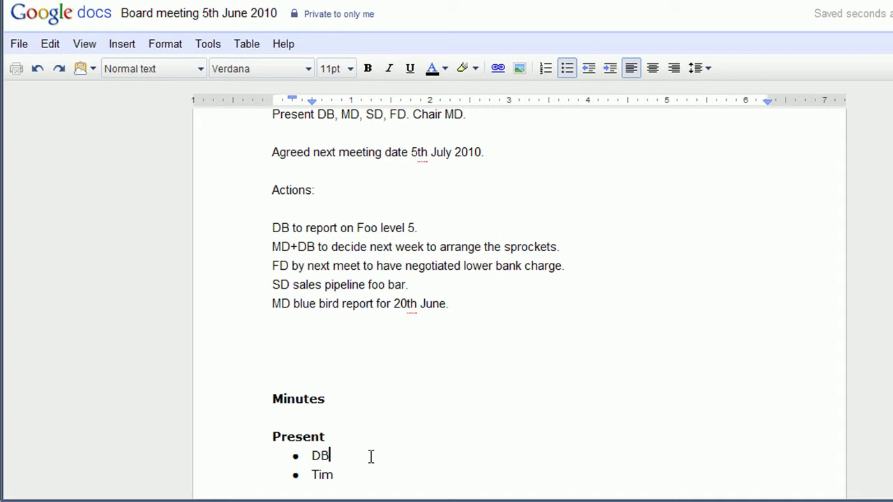
key("Down")
key("BackSpace")
key("BackSpace")
key("BackSpace")
type("MD")
key("Return")
type("SD")
key("Return")
type("FD")
- End the list and add a bold Chair heading with MD on the line below
scroll(408, 441, "up", 3)
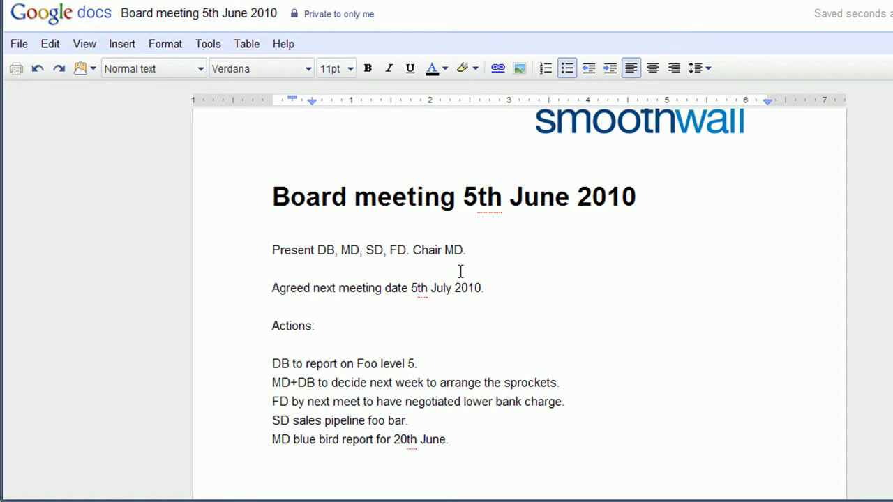
scroll(446, 347, "down", 5)
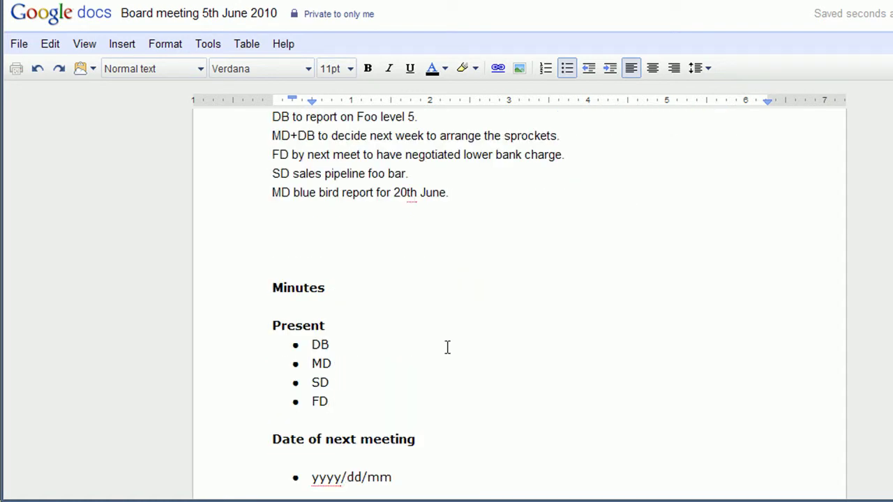
key("Return")
key("Return")
key("Return")
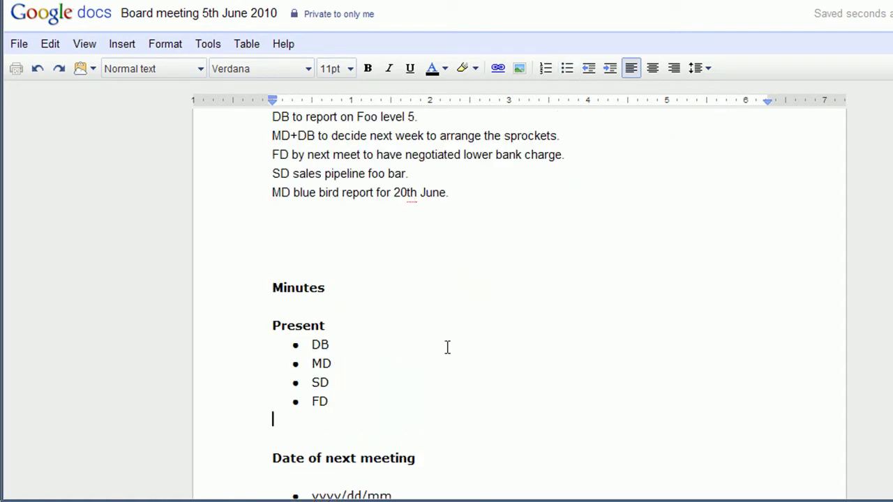
type("Chair")
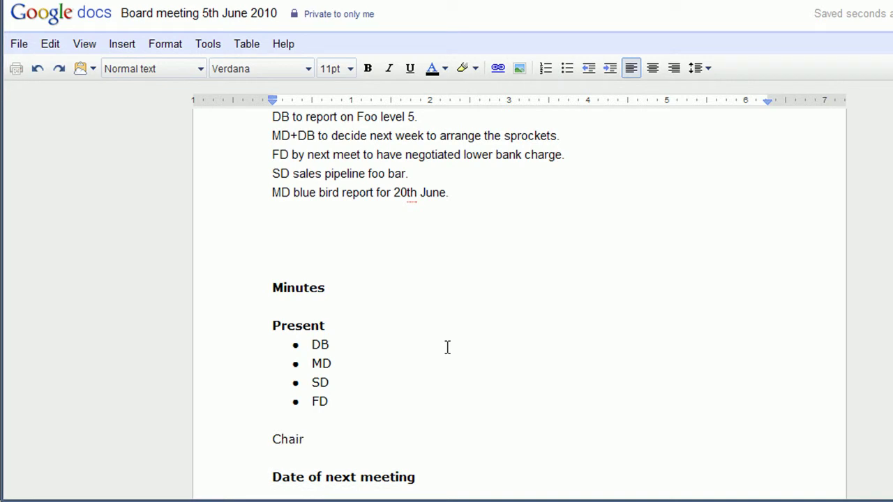
key("Return")
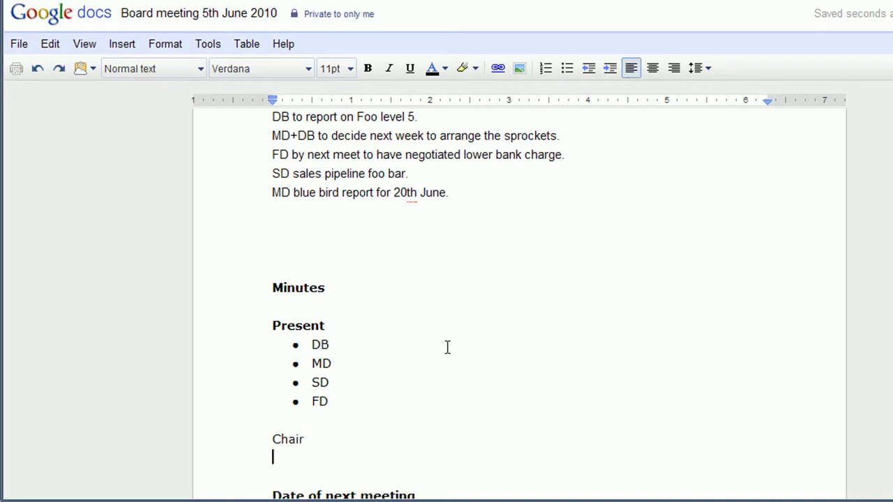
type("MD")
key("Up")
key("End")
key("shift+Home")
key("ctrl+b")
scroll(447, 347, "up", 4)
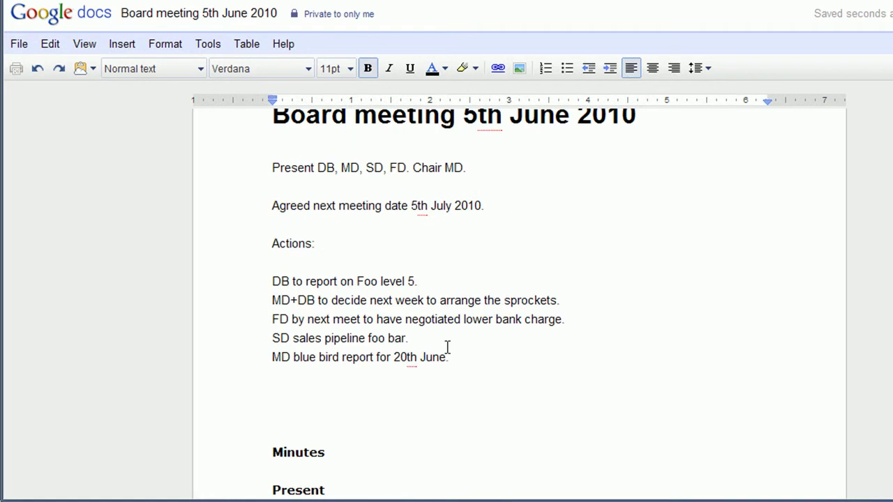
- Delete the pasted line 'Present DB, MD, SD, FD. Chair MD.' and its empty line
left_click(497, 253)
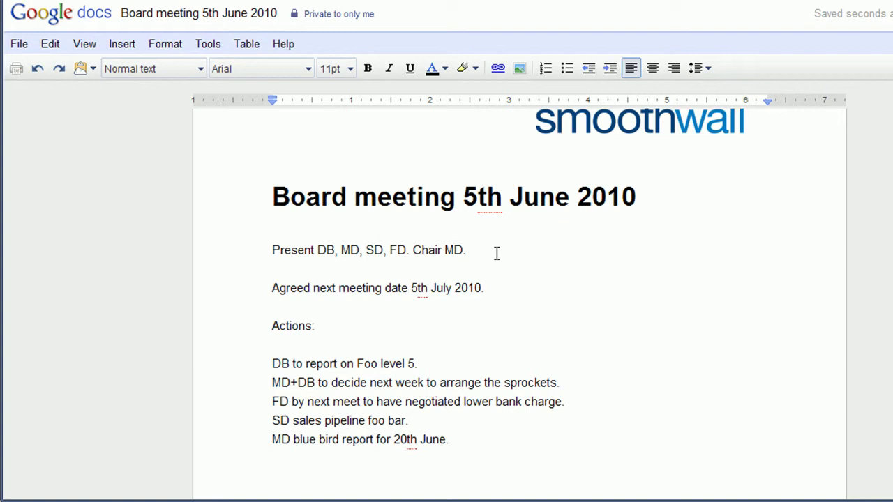
key("shift+Home")
key("Delete")
key("Delete")
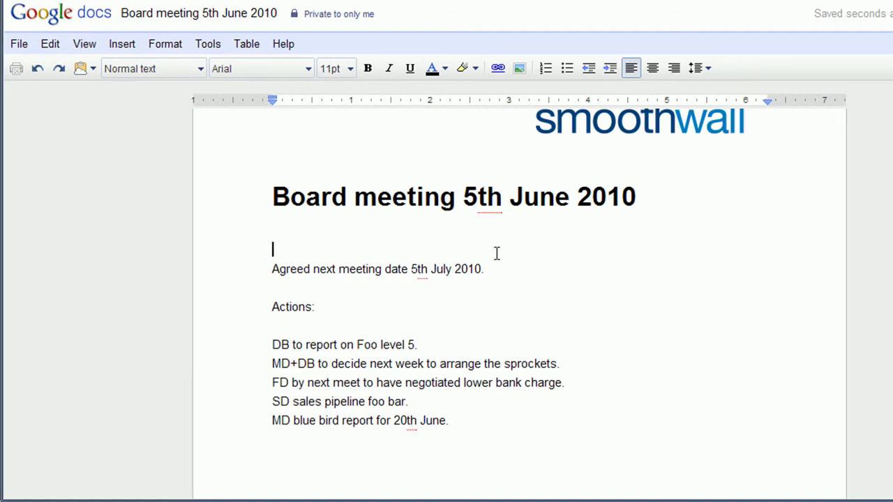
key("Delete")
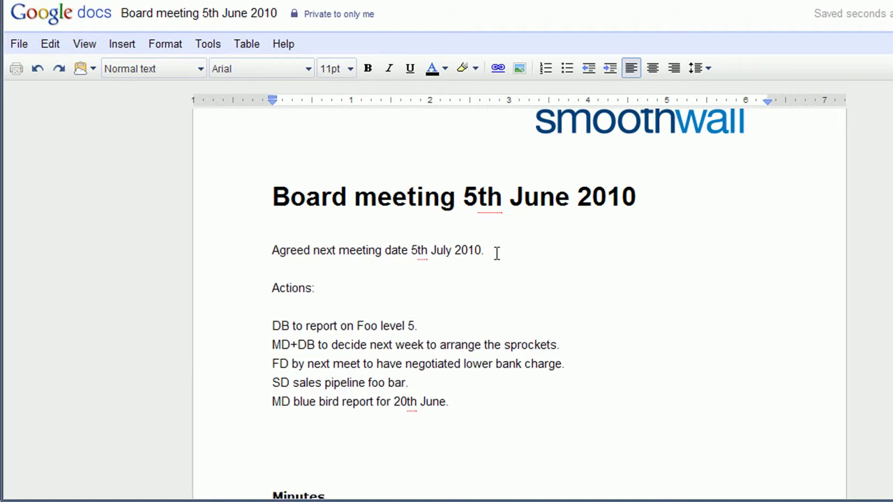
scroll(496, 252, "down", 6)
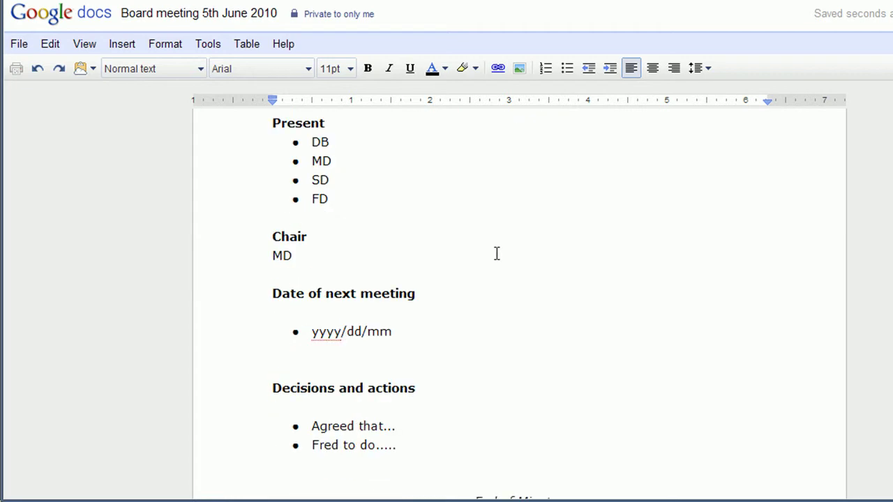
scroll(496, 253, "up", 3)
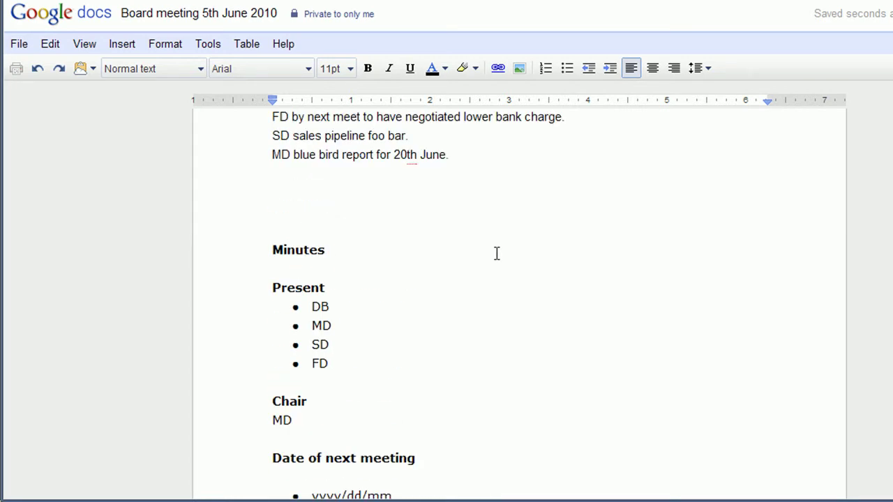
scroll(497, 252, "up", 3)
left_click_drag(267, 169, 489, 167)
- Paste the next meeting date note below the Date of next meeting heading
left_click(510, 451)
scroll(503, 405, "down", 5)
left_click(499, 361)
left_click(498, 338)
left_click(495, 352)
key("ctrl+v")
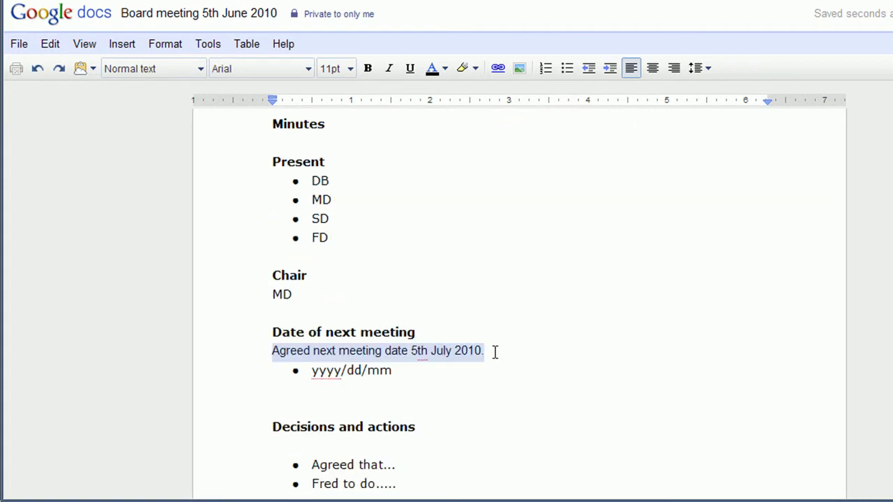
- Replace the yyyy/dd/mm placeholder with 2010/07/05 and delete the pasted note line
left_click(341, 368)
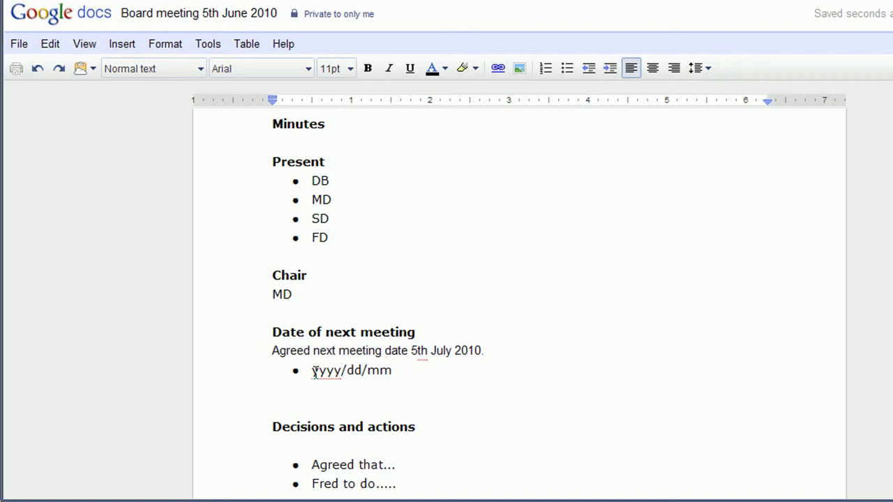
left_click_drag(313, 370, 430, 372)
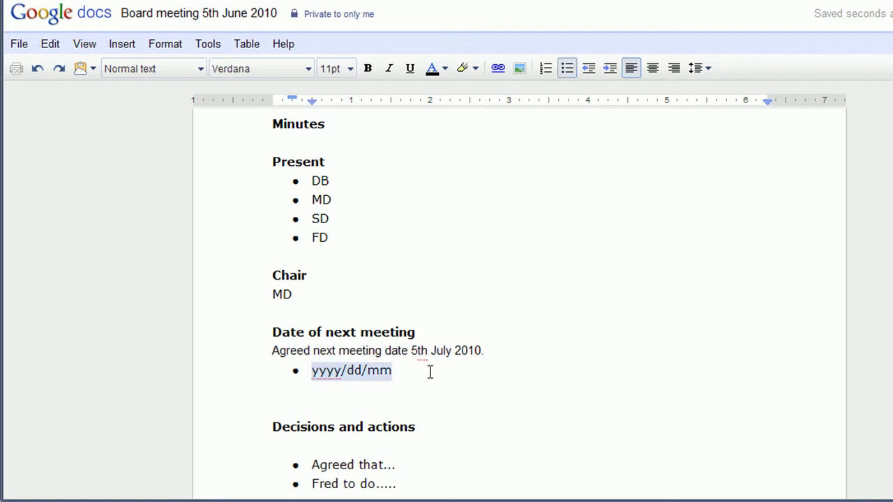
type("2010")
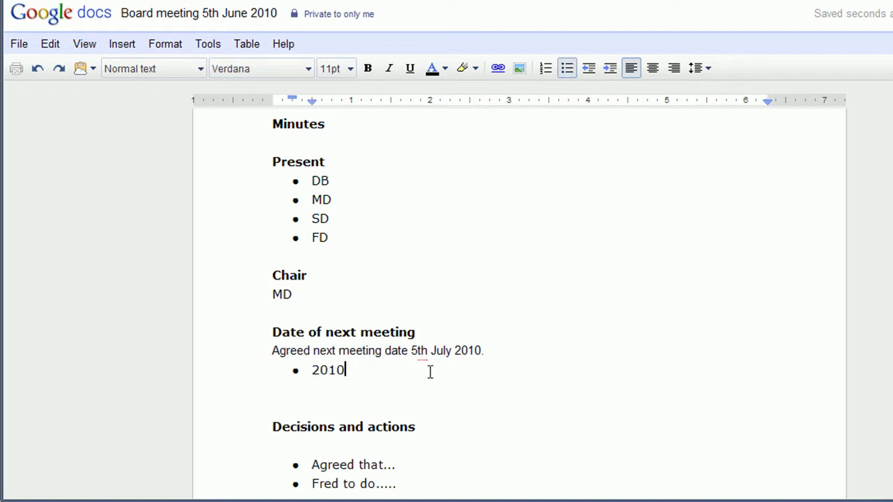
type("/07/05")
left_click(491, 352)
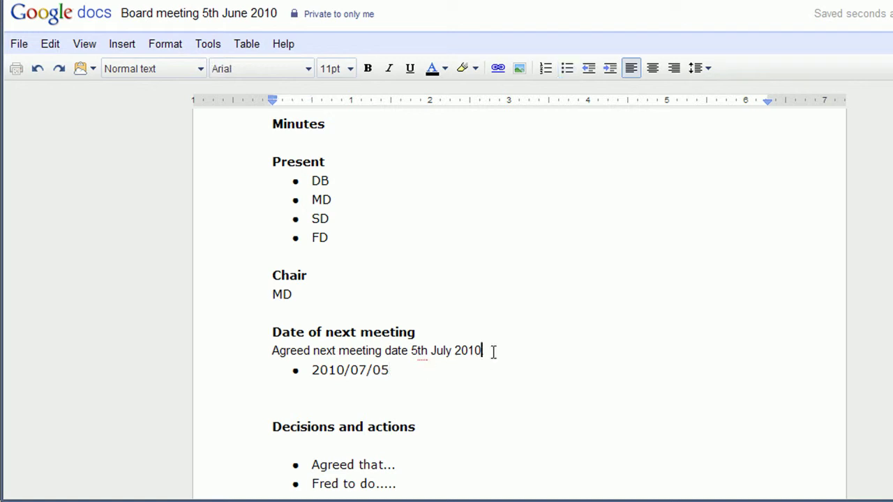
key("shift+Home")
key("Delete")
key("Delete")
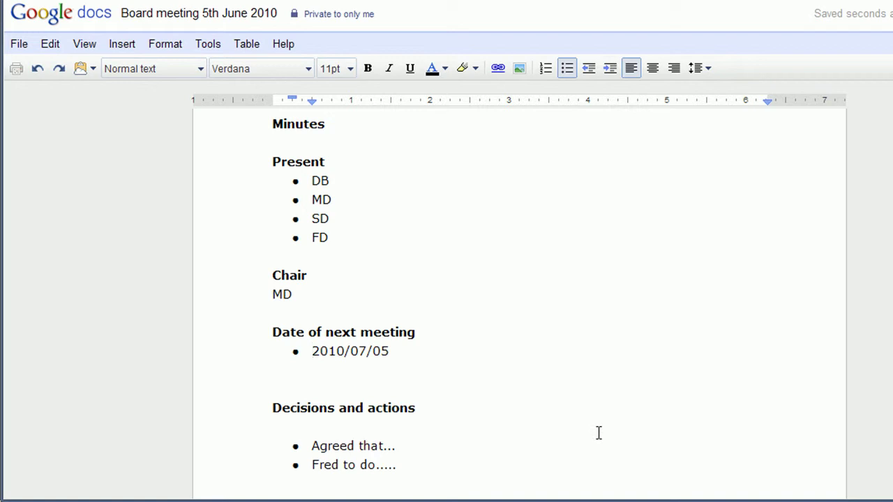
- Cut the Actions block from under the title and paste it below Decisions and actions
scroll(599, 433, "up", 5)
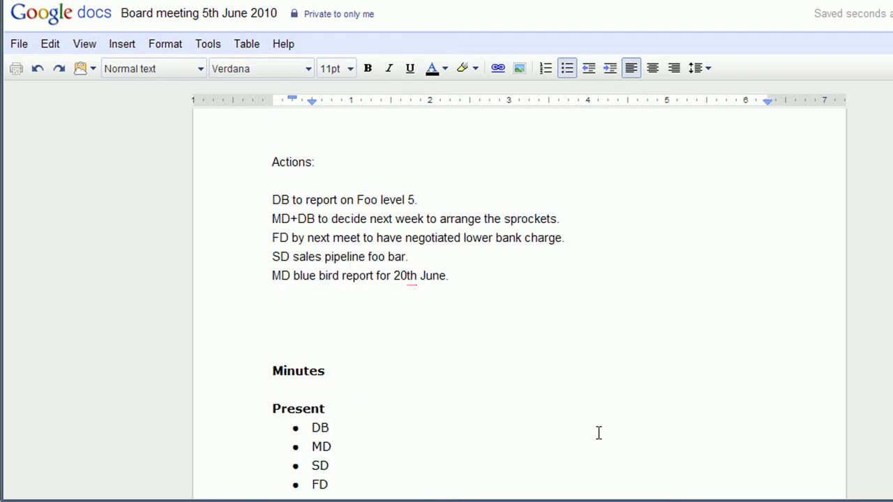
scroll(296, 212, "up", 2)
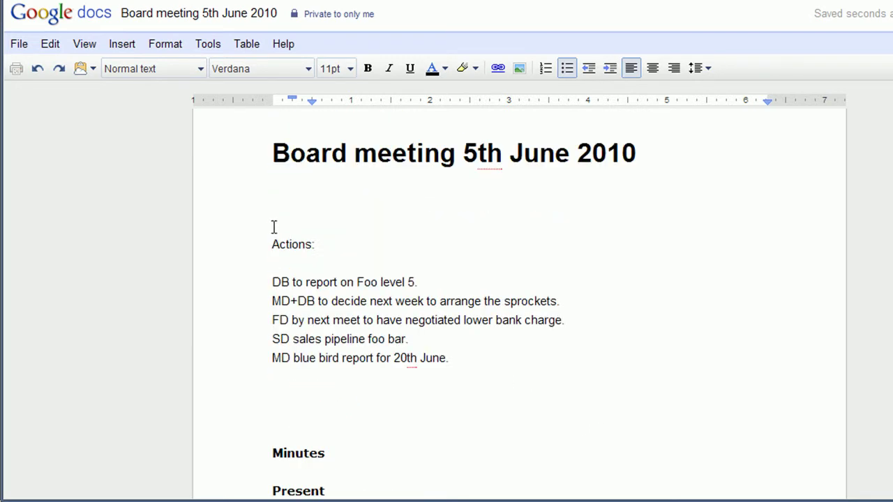
left_click_drag(274, 203, 494, 400)
key("ctrl+x")
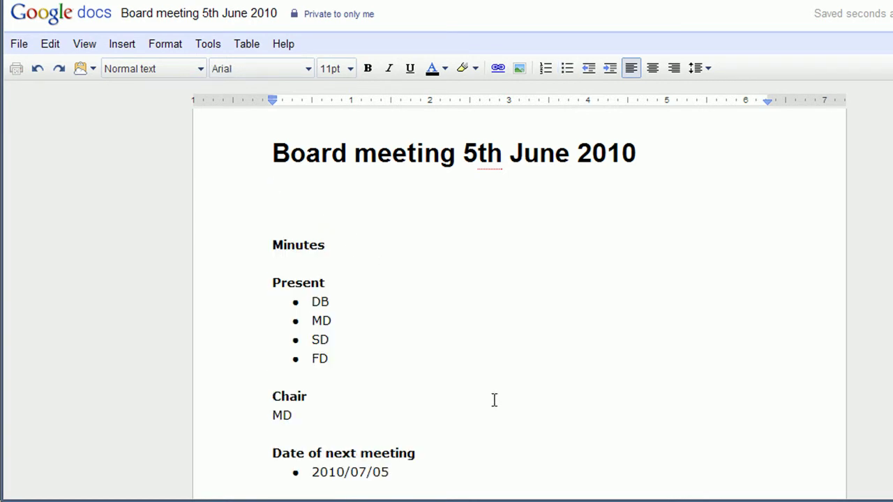
scroll(494, 400, "down", 2)
left_click(417, 377)
key("Return")
key("ctrl+v")
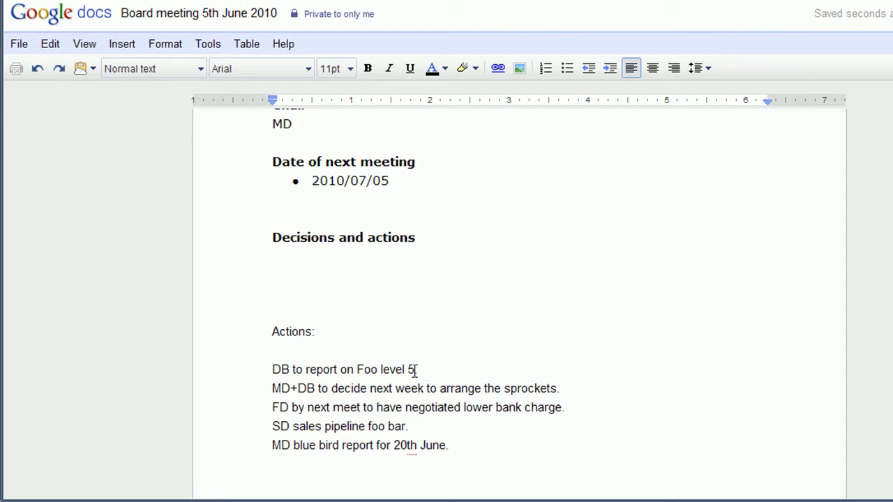
- Remove the Actions: label and blank lines, then bullet the five action lines
left_click_drag(284, 269, 341, 341)
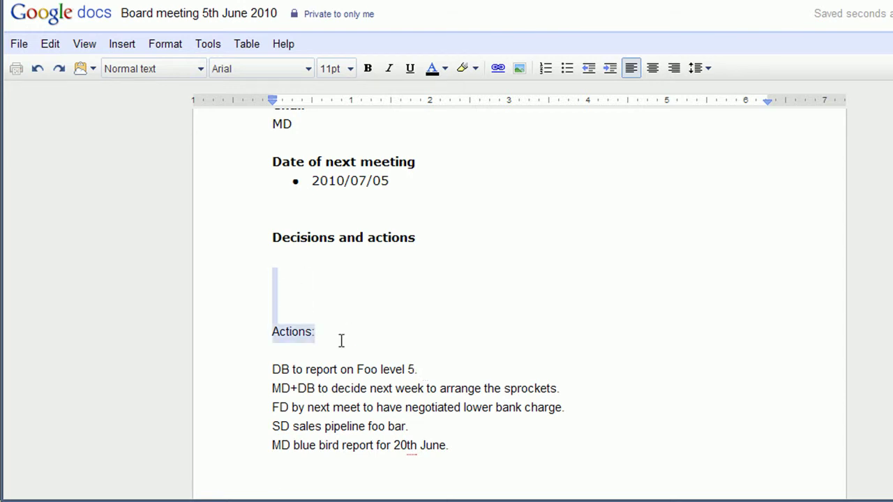
key("BackSpace")
key("Delete")
key("Delete")
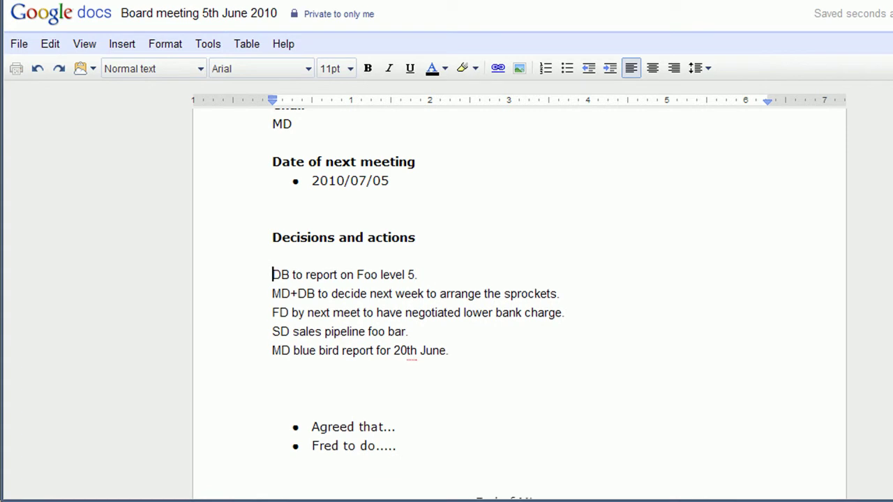
left_click_drag(460, 352, 259, 279)
left_click(569, 70)
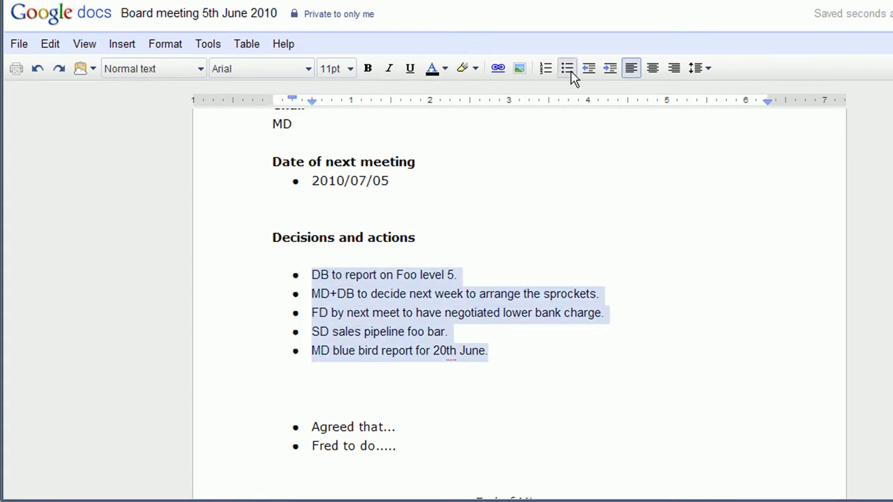
left_click(328, 383)
- Delete the 'Agreed that...' and 'Fred to do.....' placeholder bullets and the blank line under the title
scroll(328, 383, "down", 1)
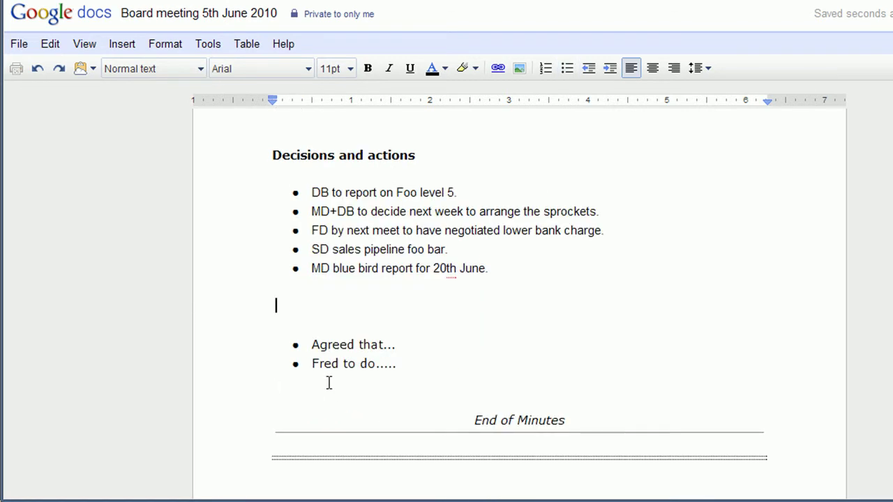
key("shift+Down")
key("shift+Down")
key("shift+Down")
key("shift+Down")
key("Delete")
key("Delete")
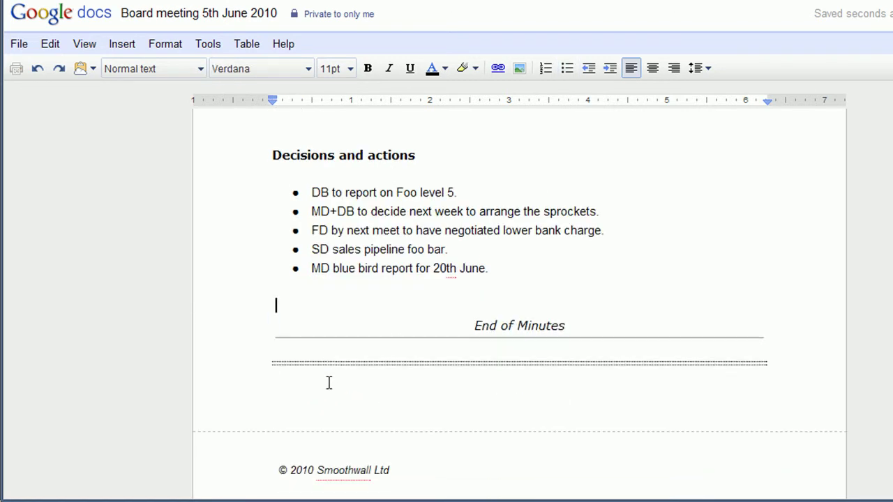
scroll(328, 383, "up", 6)
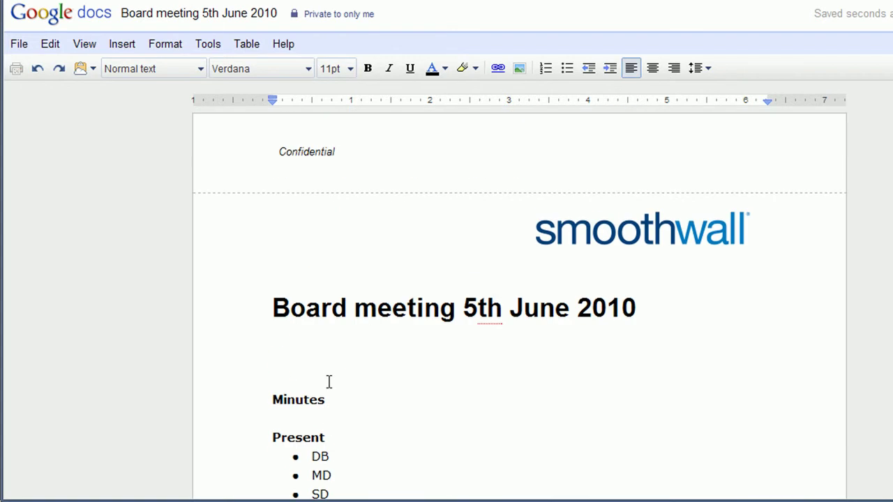
left_click(325, 351)
key("Delete")
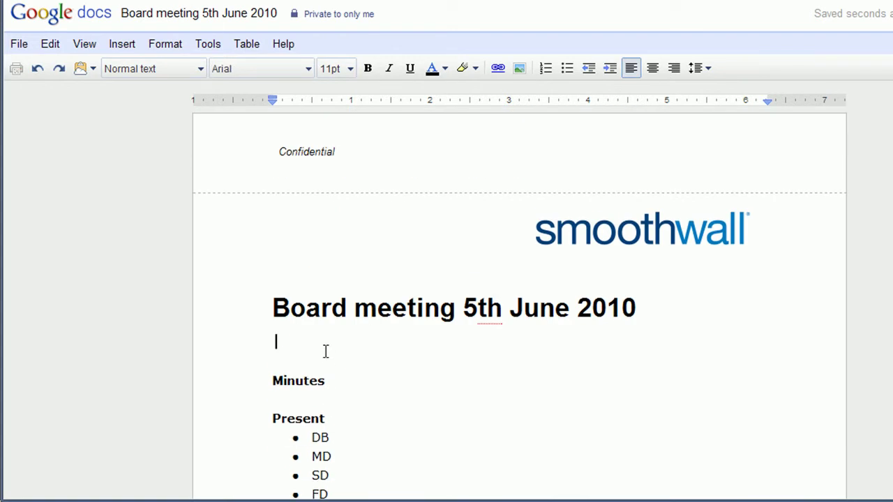
scroll(325, 351, "down", 7)
scroll(325, 352, "up", 1)
- Close the Board meeting 5th June 2010 tab and return to the All items list
scroll(325, 352, "up", 6)
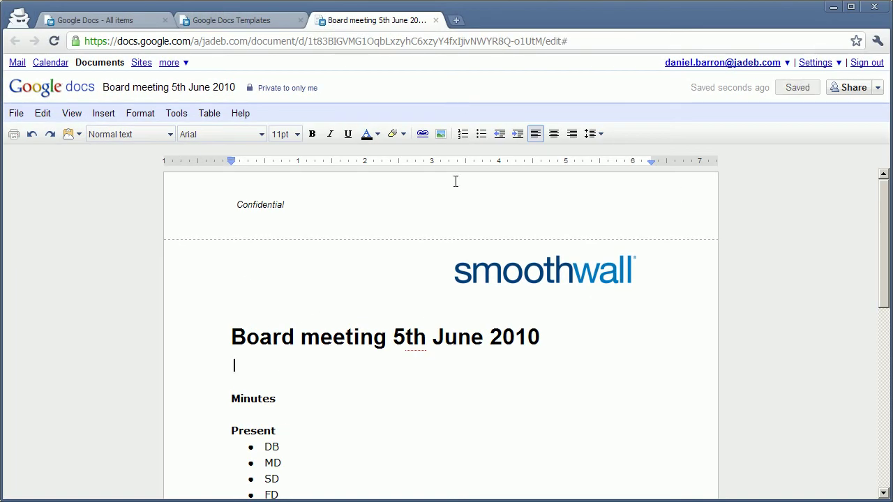
left_click(436, 20)
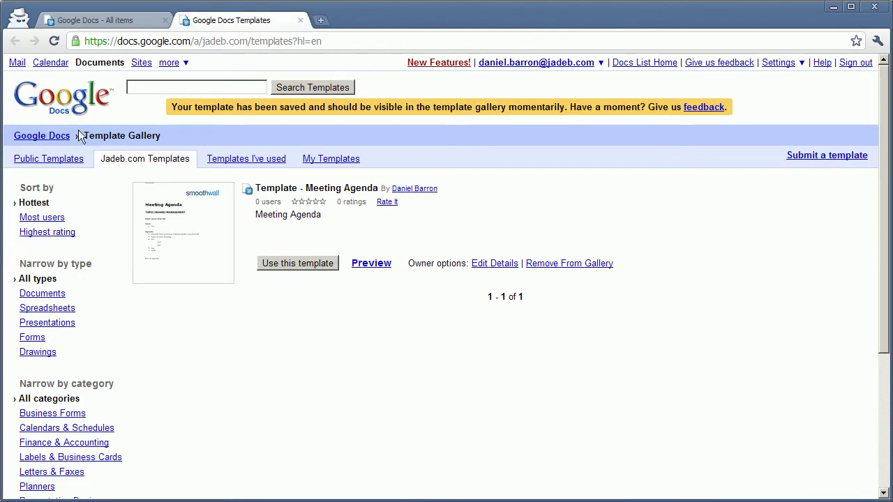
left_click(60, 104)
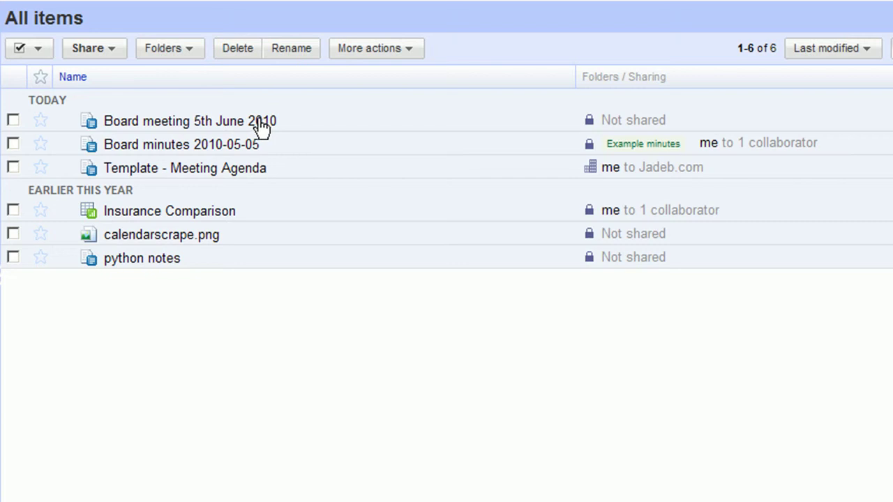
- Replace the date '5th June 2010' in the document's name with '2010-06-05'
right_click(262, 125)
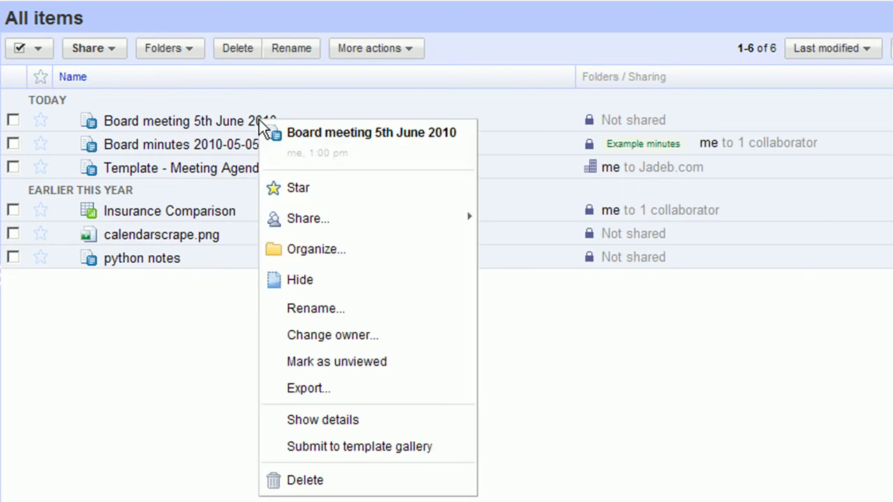
left_click(333, 308)
key("End")
key("BackSpace")
key("BackSpace")
key("BackSpace")
key("BackSpace")
key("BackSpace")
key("BackSpace")
key("BackSpace")
key("BackSpace")
key("BackSpace")
key("BackSpace")
key("BackSpace")
key("BackSpace")
key("BackSpace")
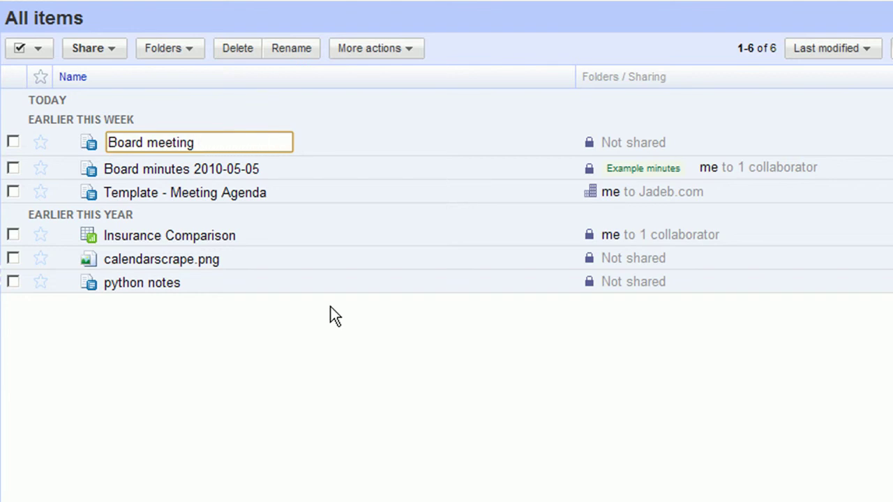
type("2010-060")
key("BackSpace")
type("-05")
key("Return")
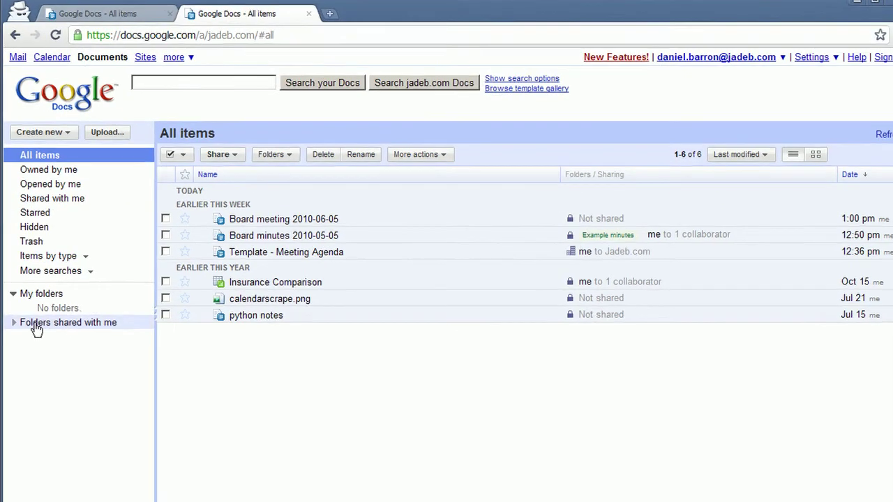
- Move 'Board meeting 2010-06-05' into the shared 'Example minutes' folder, then open and refresh that folder
left_click(14, 321)
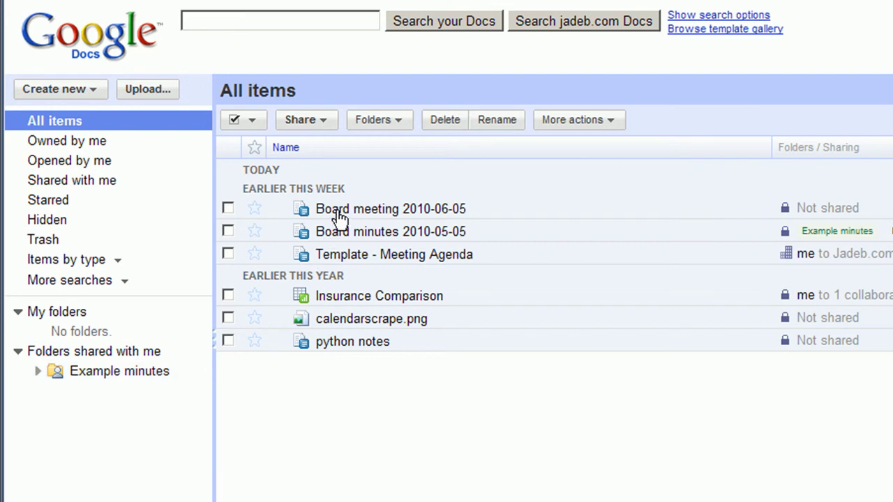
left_click_drag(348, 209, 127, 381)
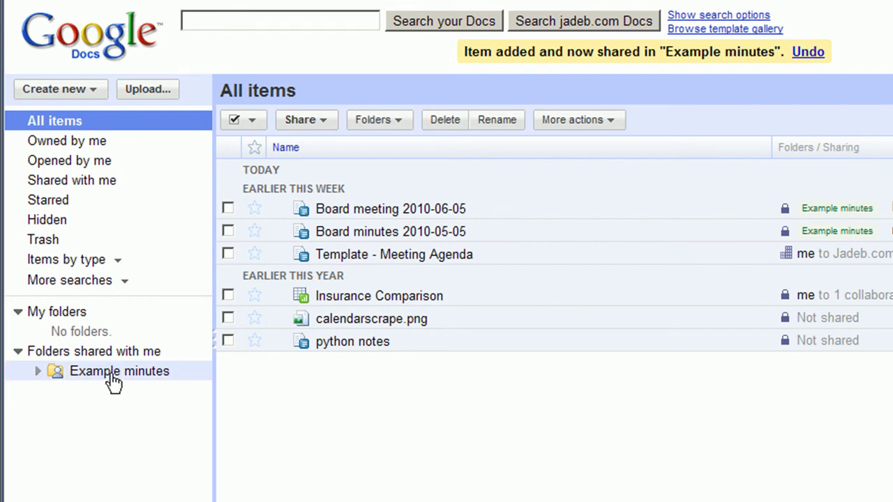
left_click(112, 377)
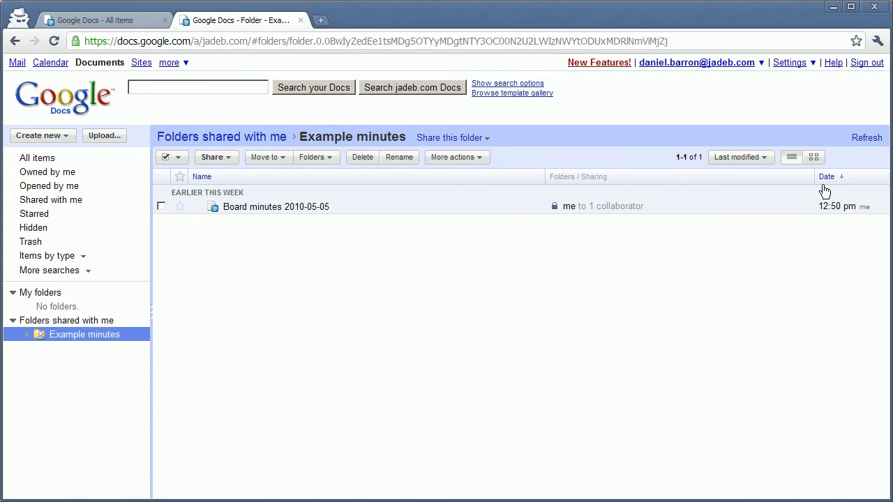
left_click(865, 140)
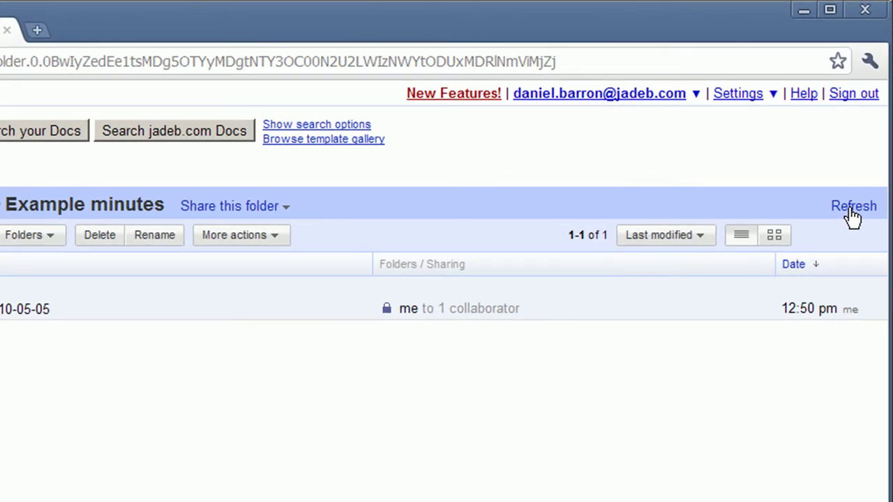